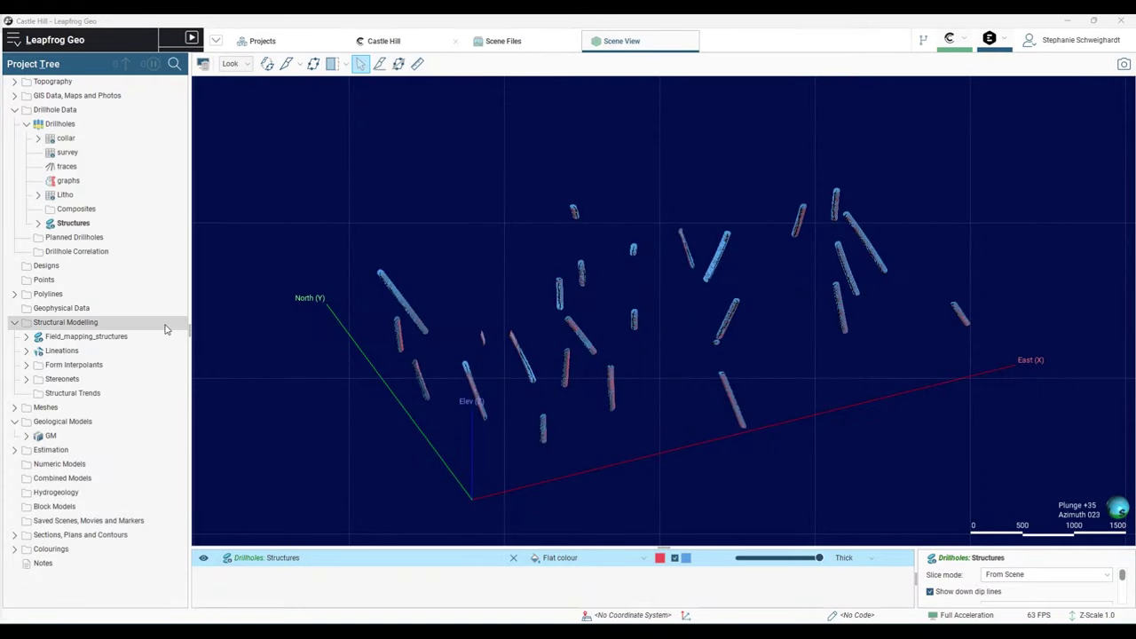
Start a new declustered structural data set, 'Structures - declustered', sourced from Drillholes: Structures.
{"action": "right_click", "coordinate": [165, 328]}
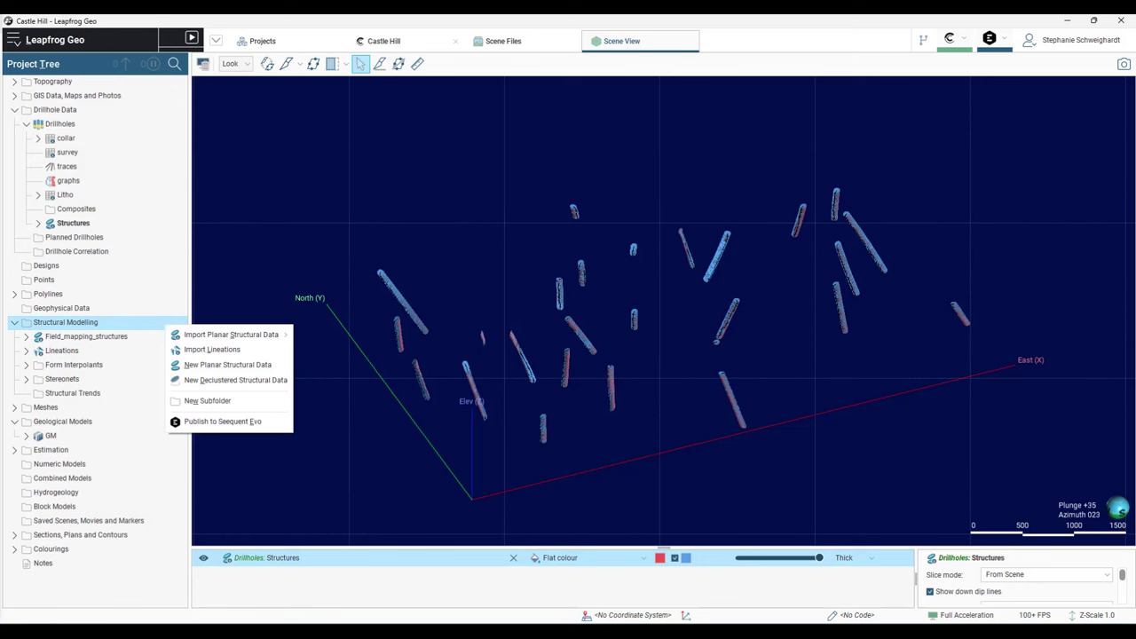
{"action": "left_click", "coordinate": [238, 381]}
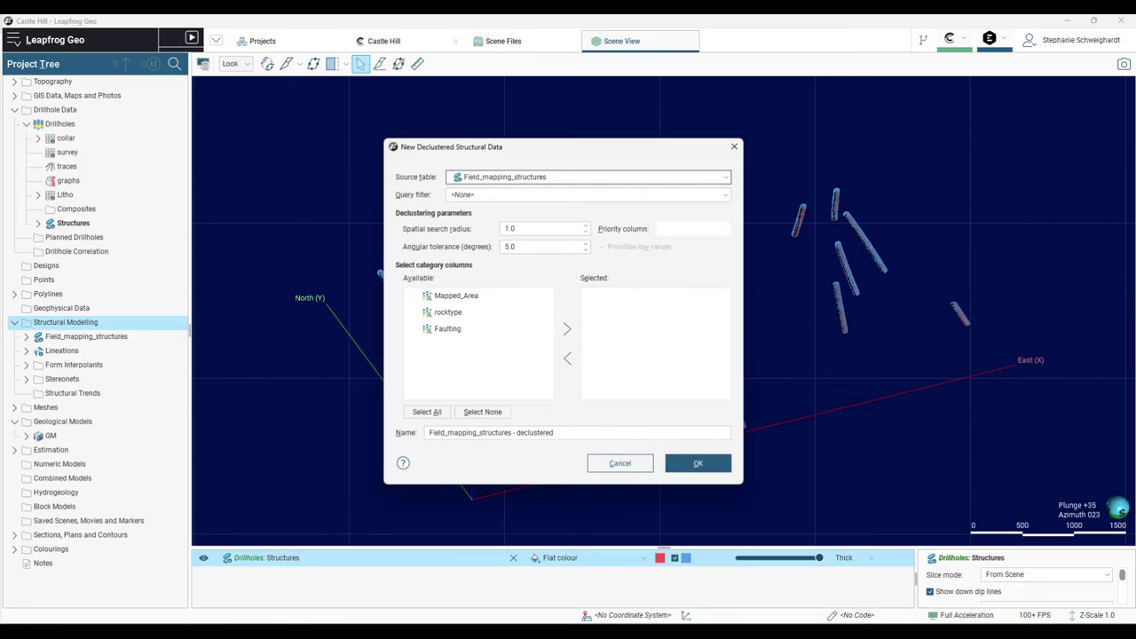
{"action": "left_click", "coordinate": [576, 178]}
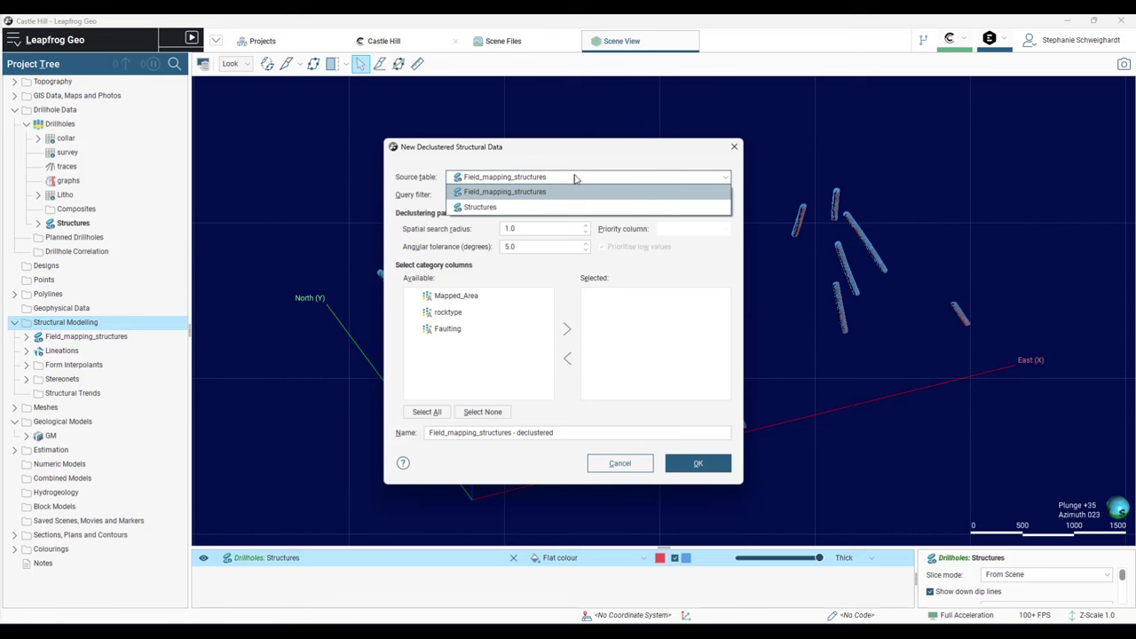
{"action": "left_click", "coordinate": [505, 207]}
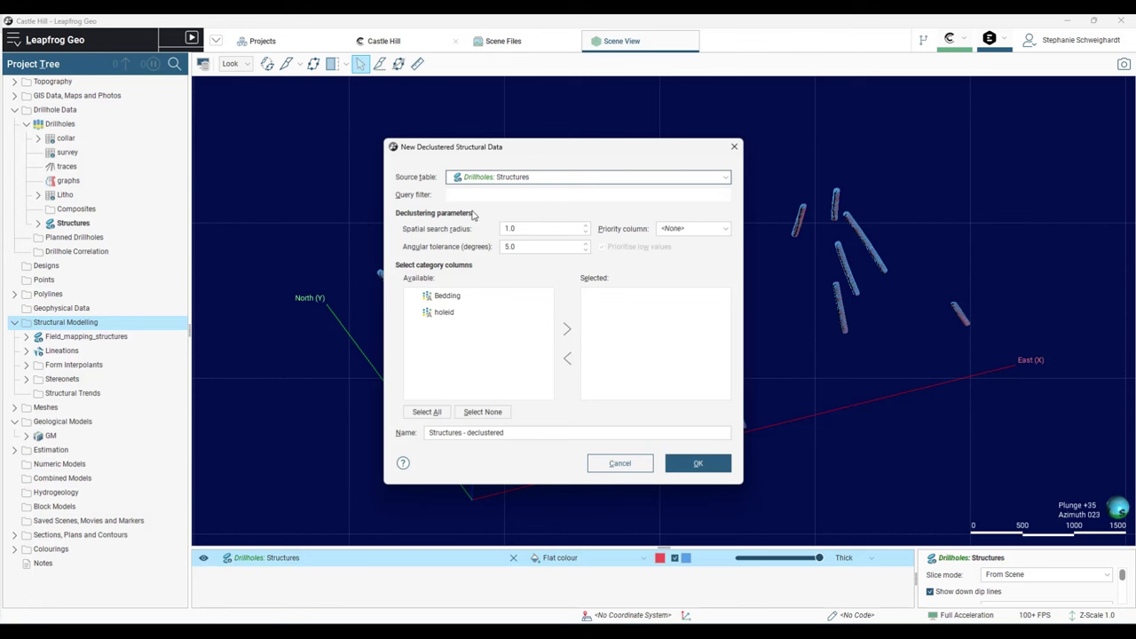
Keep search radius 1.0 and angular tolerance 5.0, and set Confidence as the priority column with low values first.
{"action": "left_click", "coordinate": [525, 230]}
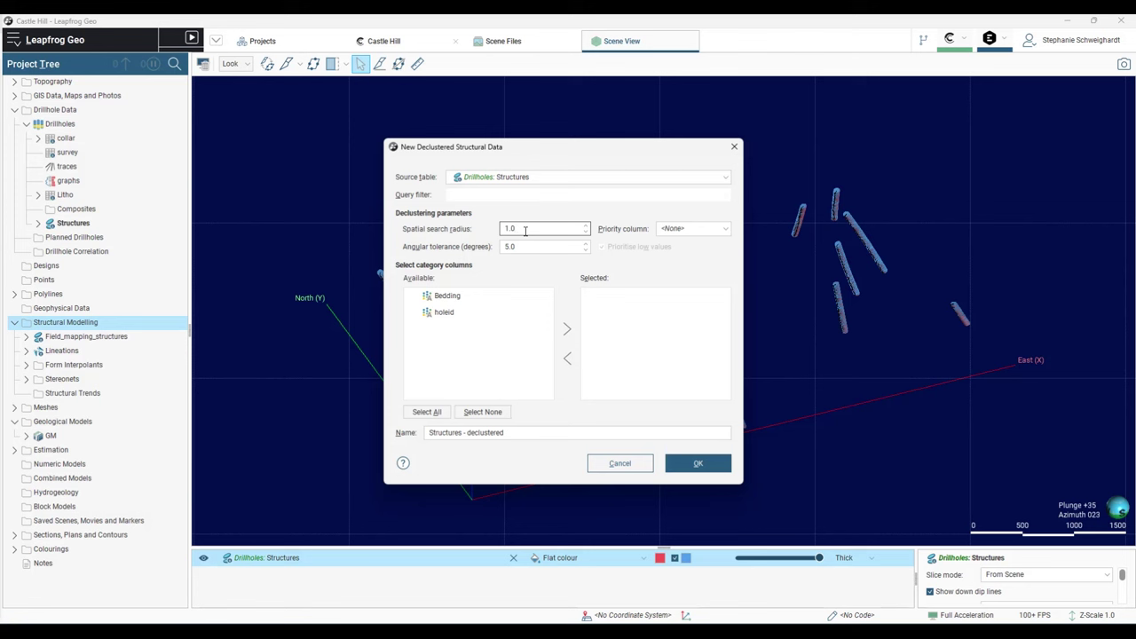
{"action": "left_click", "coordinate": [526, 246]}
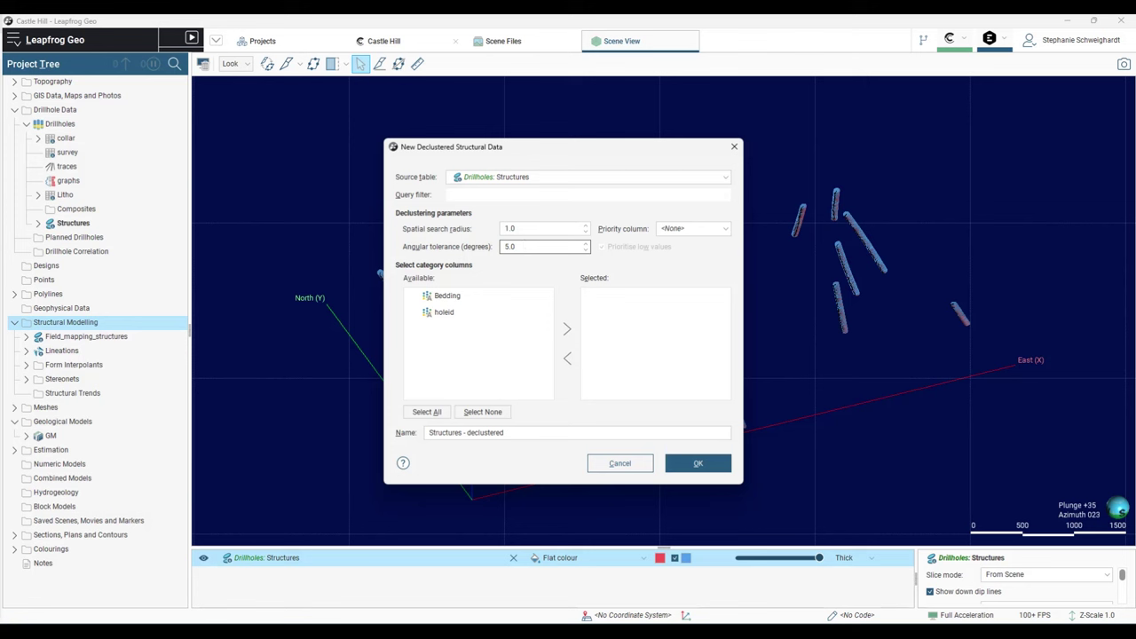
{"action": "left_click", "coordinate": [692, 228]}
{"action": "left_click", "coordinate": [706, 263]}
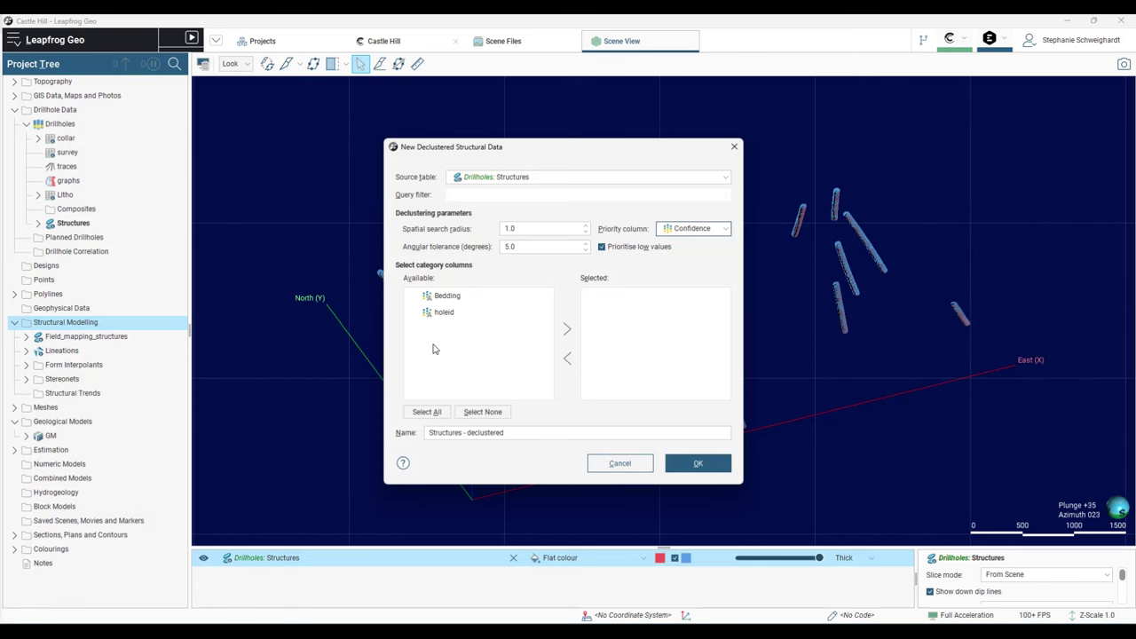
Create the Structures - declustered table and add it to the 3D scene.
{"action": "left_click", "coordinate": [717, 469]}
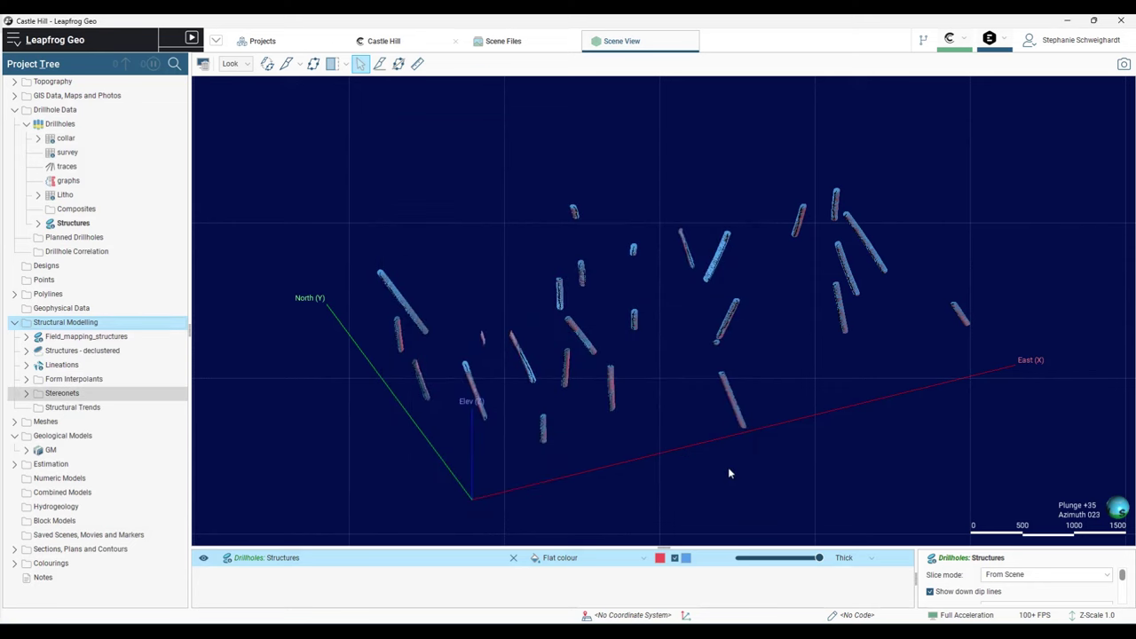
{"action": "left_click_drag", "start_coordinate": [738, 453], "coordinate": [680, 428]}
{"action": "scroll", "coordinate": [586, 431], "scroll_direction": "up", "scroll_amount": 3}
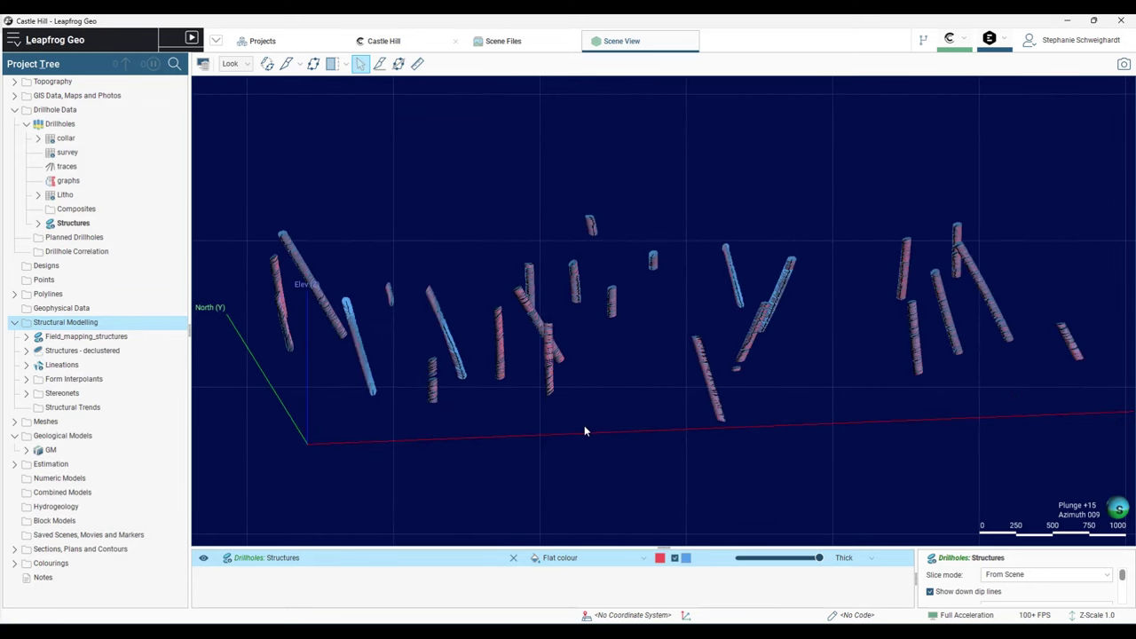
{"action": "left_click_drag", "start_coordinate": [82, 350], "coordinate": [524, 367]}
Toggle the original Drillholes: Structures layer on and off to compare it with the declustered set, leaving it visible.
{"action": "left_click", "coordinate": [211, 558]}
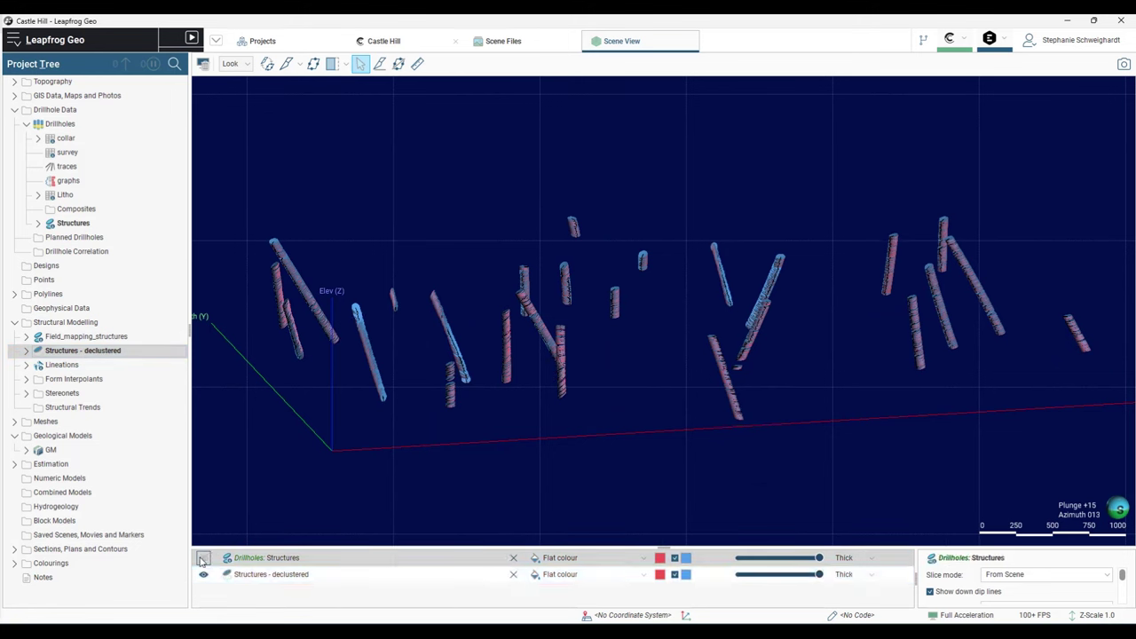
{"action": "left_click", "coordinate": [202, 558]}
{"action": "left_click", "coordinate": [203, 558]}
{"action": "left_click", "coordinate": [203, 558]}
{"action": "left_click", "coordinate": [203, 558]}
{"action": "left_click", "coordinate": [203, 559]}
{"action": "left_click", "coordinate": [202, 559]}
{"action": "left_click", "coordinate": [202, 559]}
{"action": "left_click", "coordinate": [202, 559]}
{"action": "scroll", "coordinate": [354, 391], "scroll_direction": "up", "scroll_amount": 5}
{"action": "right_click_drag", "start_coordinate": [372, 382], "coordinate": [421, 387]}
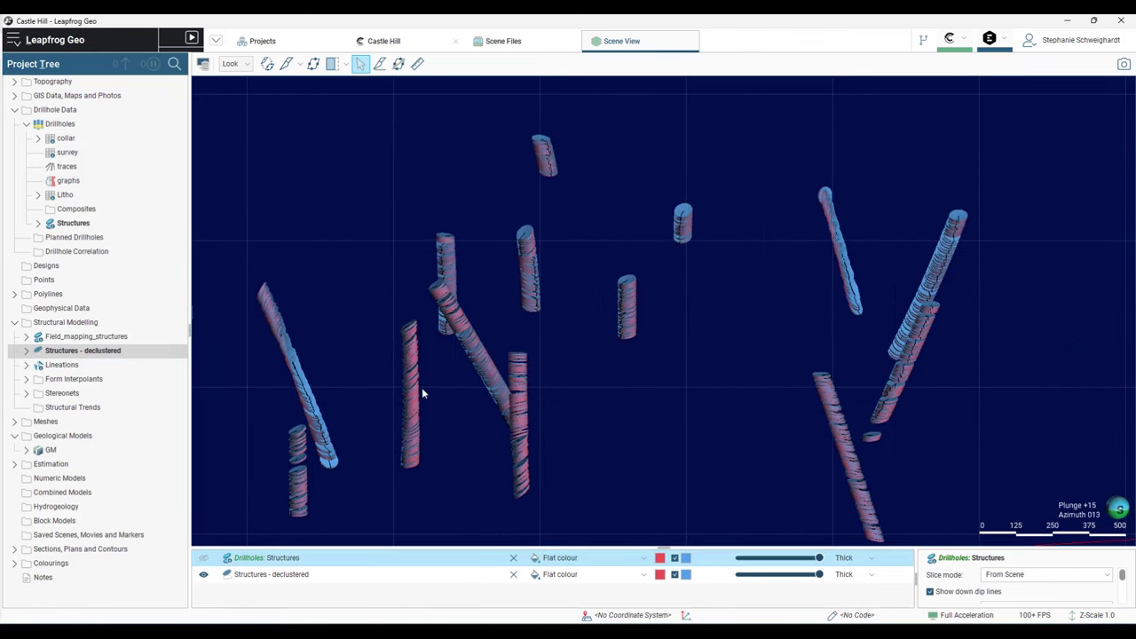
{"action": "left_click", "coordinate": [203, 559]}
{"action": "left_click", "coordinate": [202, 559]}
{"action": "left_click", "coordinate": [202, 559]}
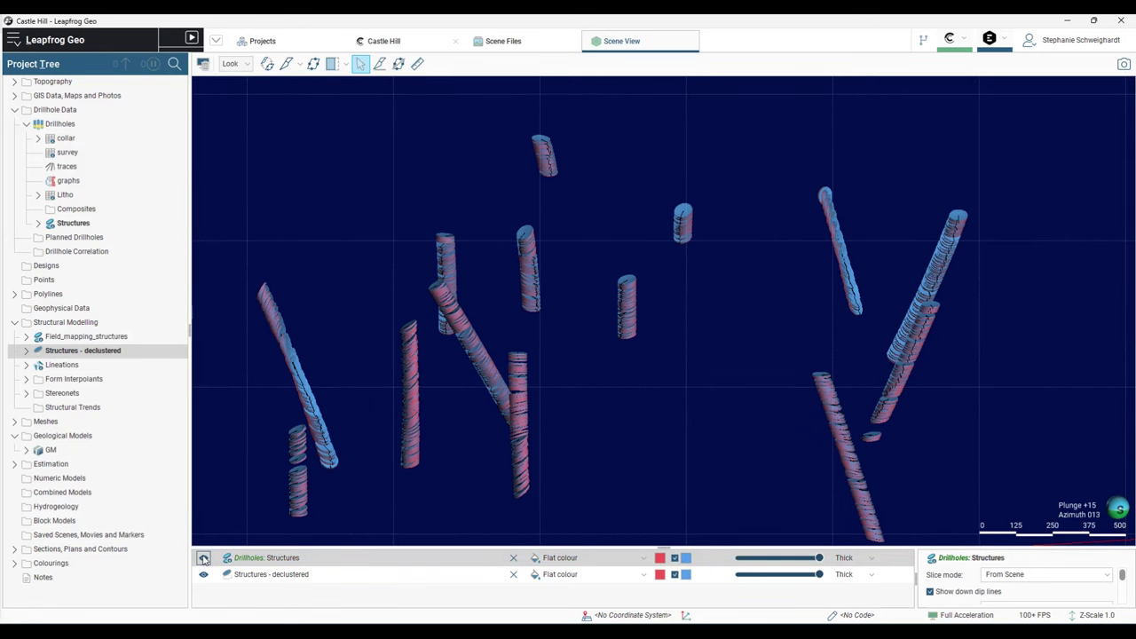
{"action": "left_click", "coordinate": [202, 559]}
{"action": "left_click", "coordinate": [202, 559]}
{"action": "left_click", "coordinate": [202, 559]}
{"action": "left_click", "coordinate": [202, 559]}
{"action": "left_click", "coordinate": [202, 559]}
{"action": "left_click", "coordinate": [202, 559]}
{"action": "left_click", "coordinate": [202, 559]}
{"action": "left_click", "coordinate": [202, 559]}
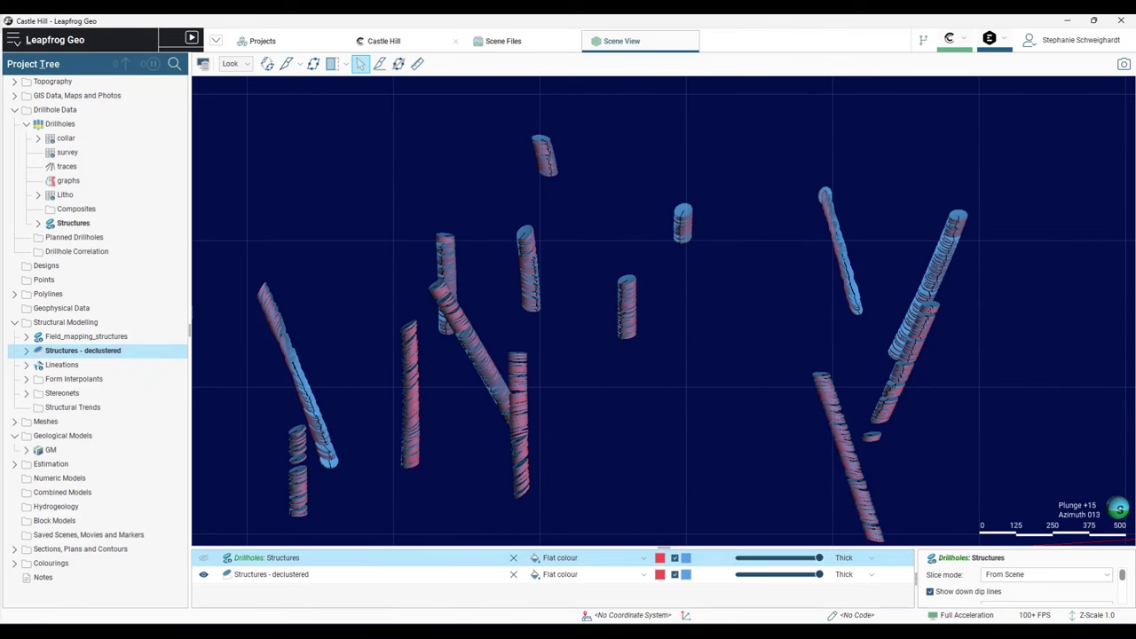
{"action": "left_click", "coordinate": [202, 559]}
{"action": "scroll", "coordinate": [417, 375], "scroll_direction": "down", "scroll_amount": 3}
{"action": "right_click_drag", "start_coordinate": [348, 470], "coordinate": [381, 461]}
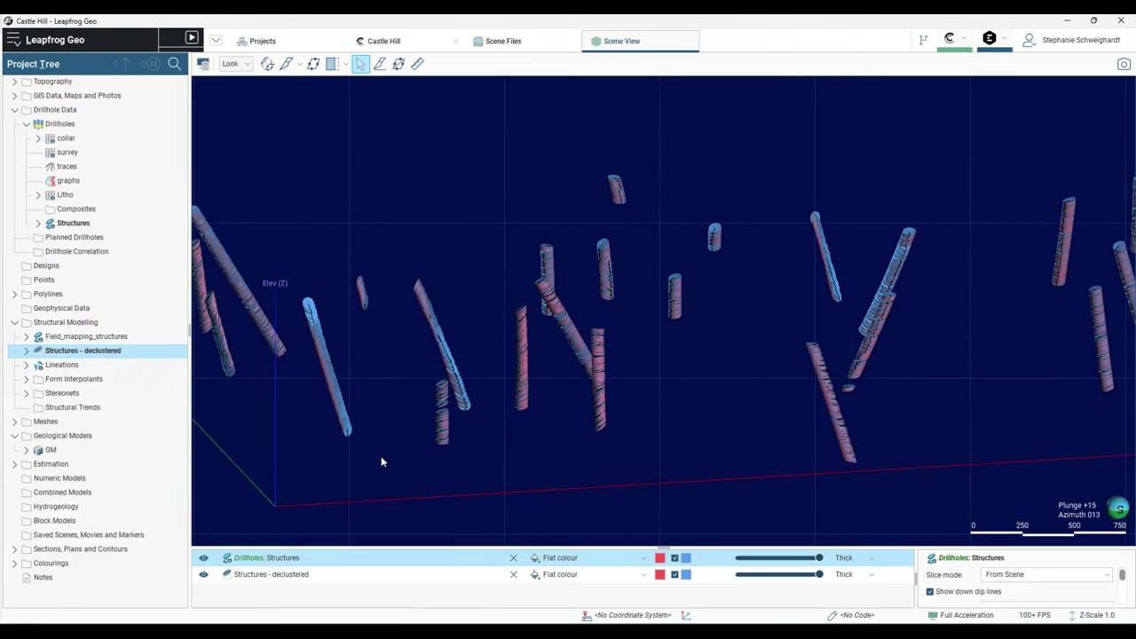
Expand Structures - declustered in the project tree and delete its layer from the scene list.
{"action": "left_click", "coordinate": [26, 351]}
{"action": "left_click", "coordinate": [27, 354]}
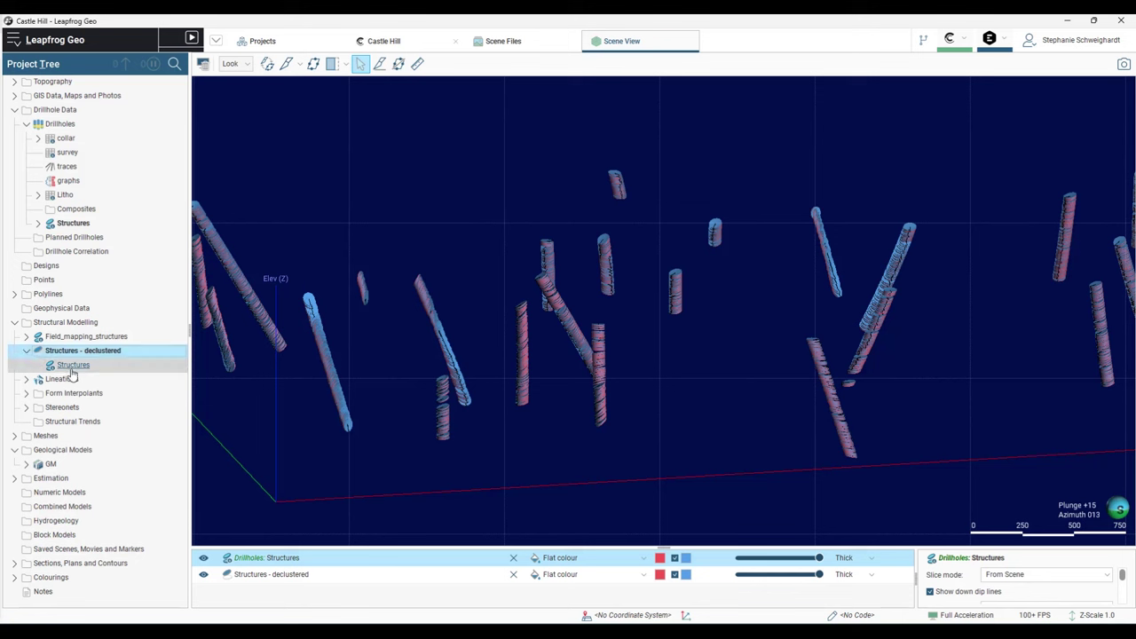
{"action": "left_click_drag", "start_coordinate": [73, 370], "coordinate": [280, 396]}
{"action": "left_click", "coordinate": [513, 574]}
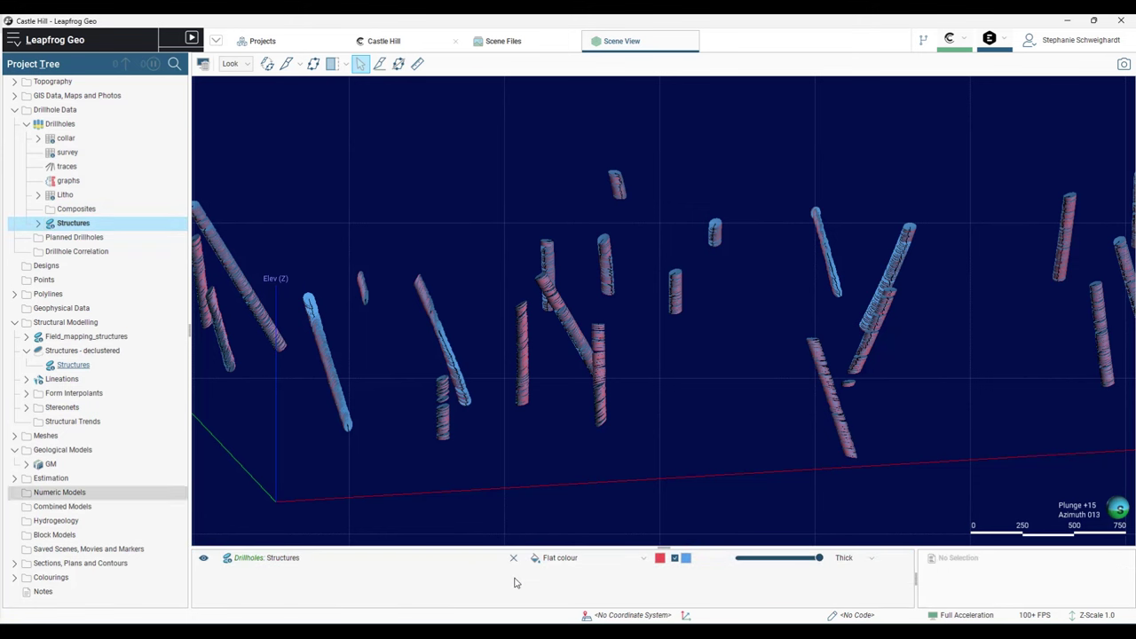
Set the Drillholes: Structures layer's Query filter to Structures - declustered.
{"action": "left_click", "coordinate": [428, 565]}
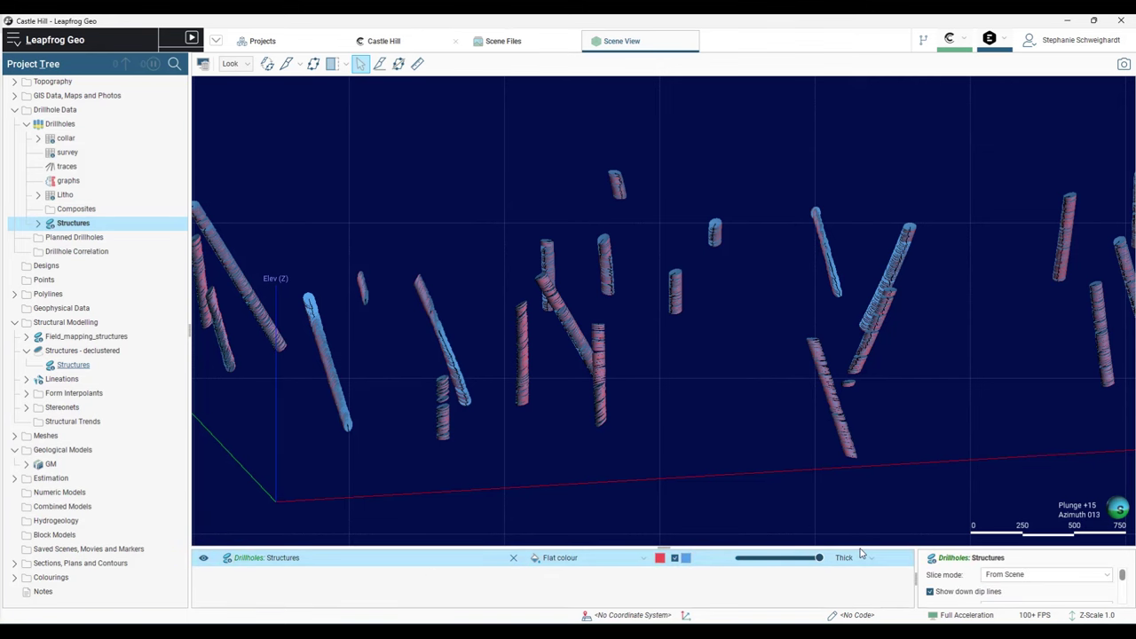
{"action": "left_click_drag", "start_coordinate": [859, 547], "coordinate": [857, 506]}
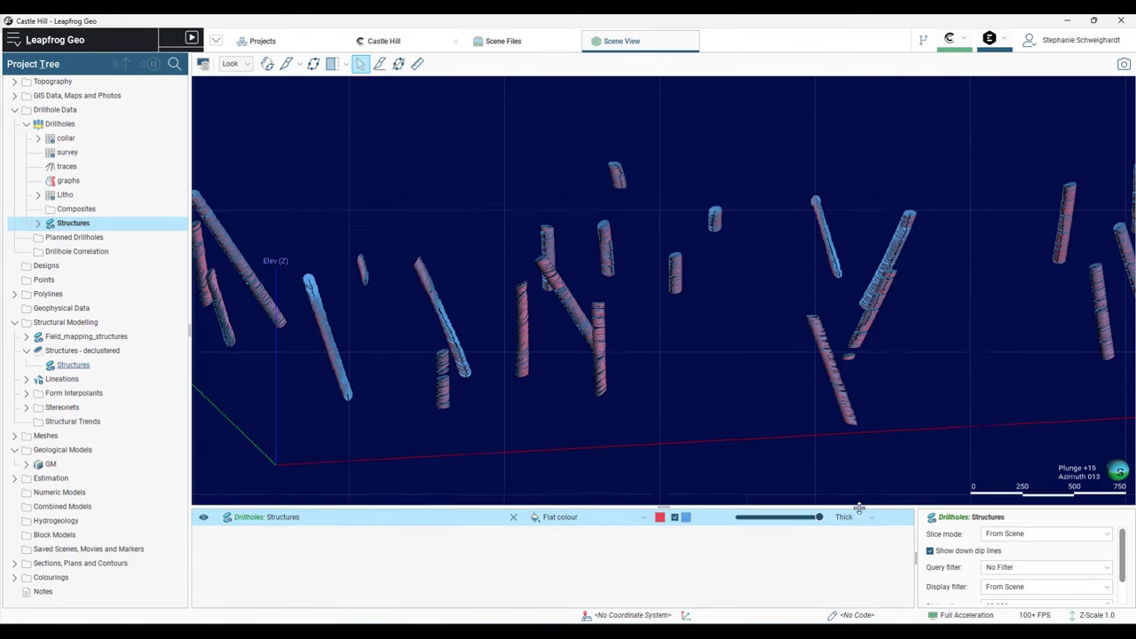
{"action": "left_click", "coordinate": [1018, 568]}
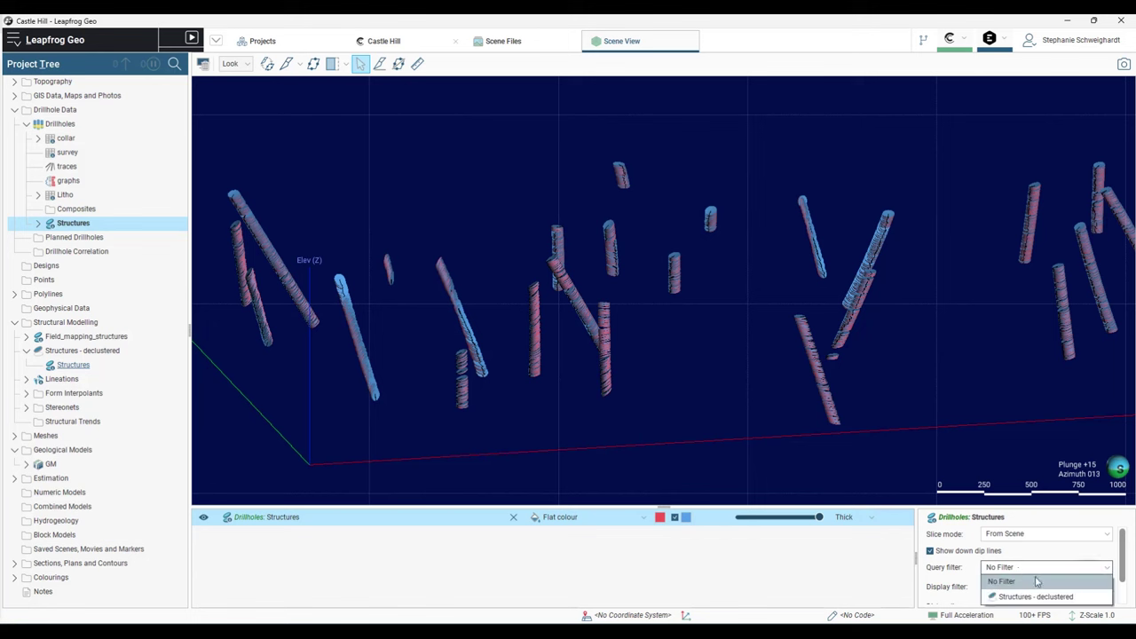
{"action": "left_click", "coordinate": [1097, 601]}
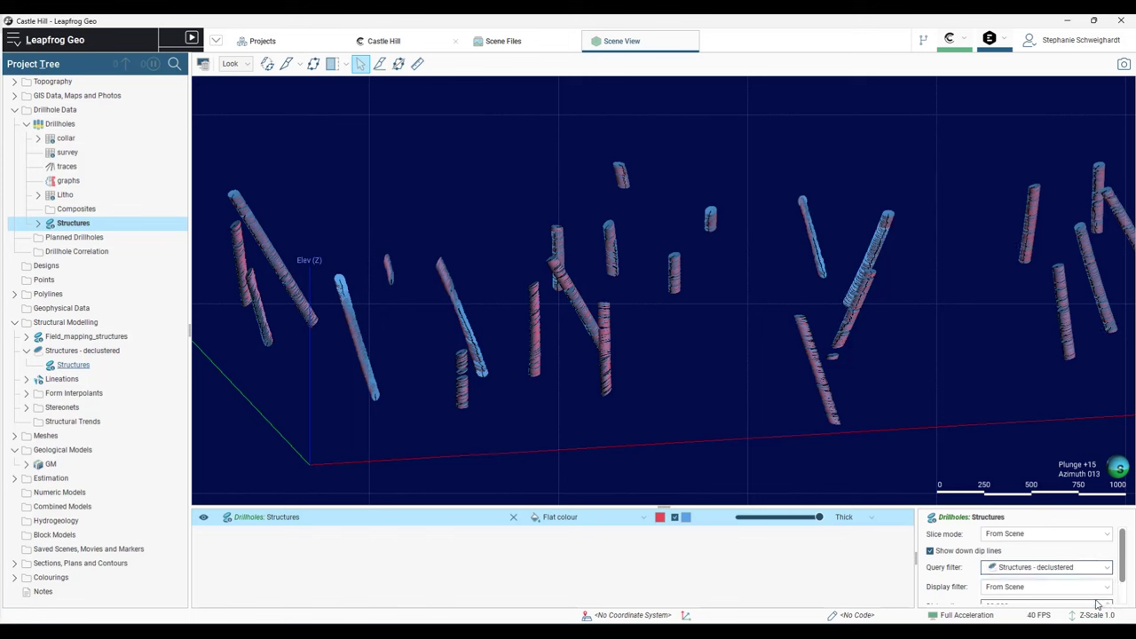